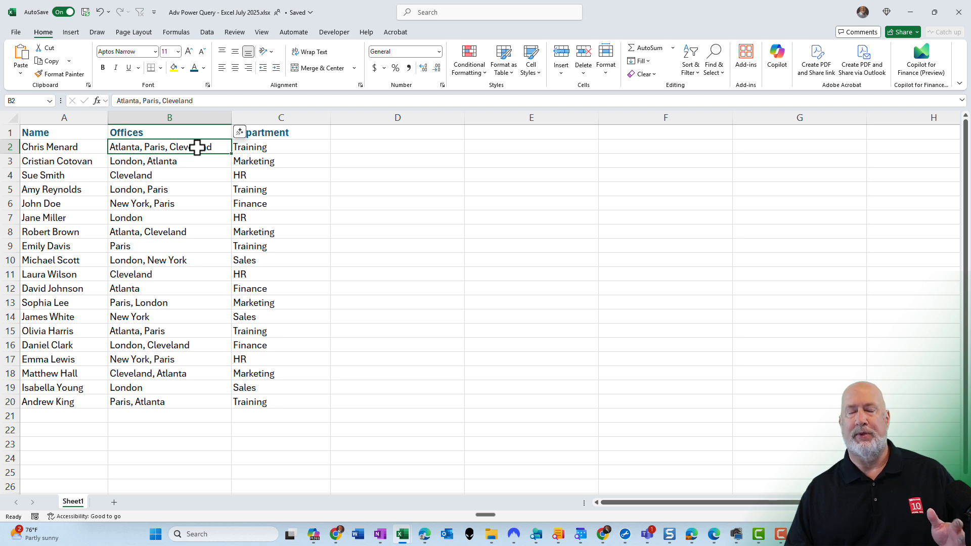
Load the employee office data range into Power Query as a table with headers
click(196, 161)
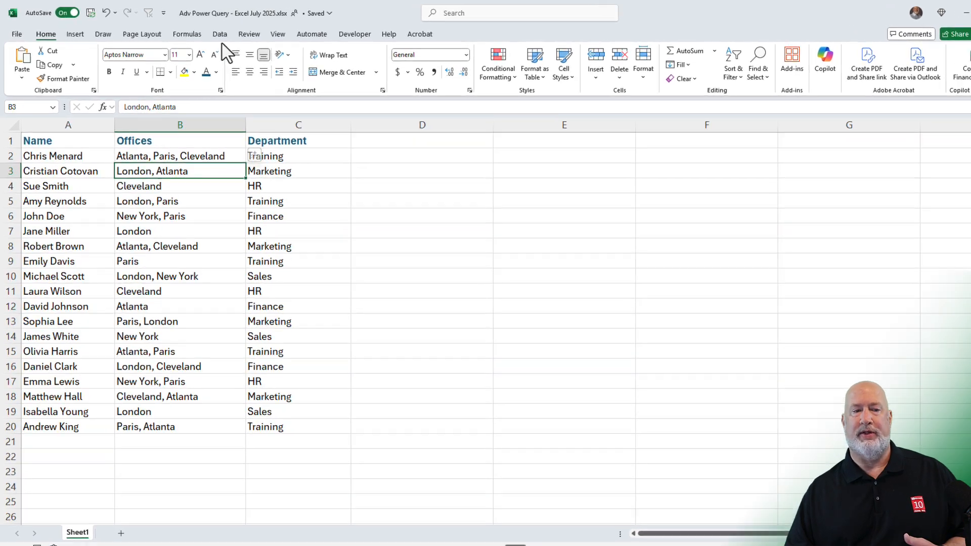
click(207, 33)
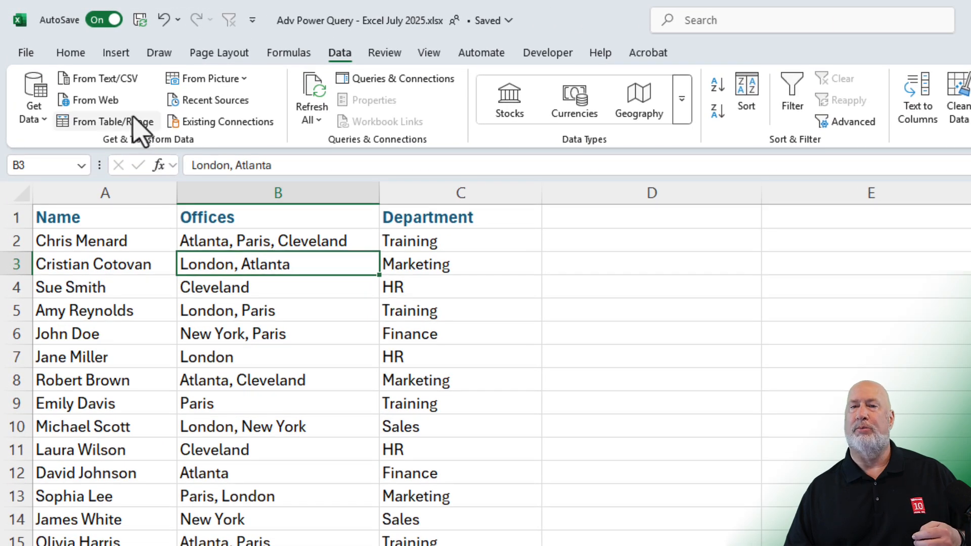
click(132, 122)
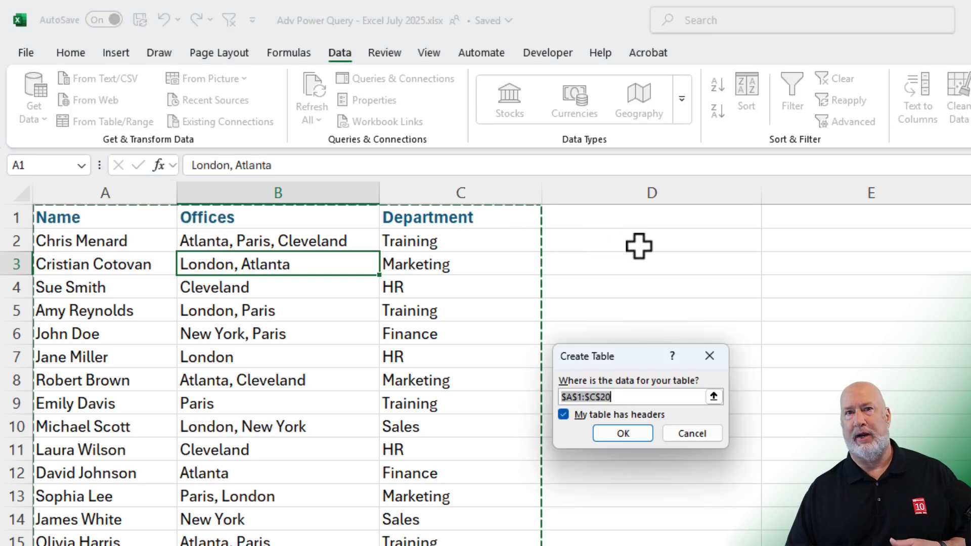
click(627, 438)
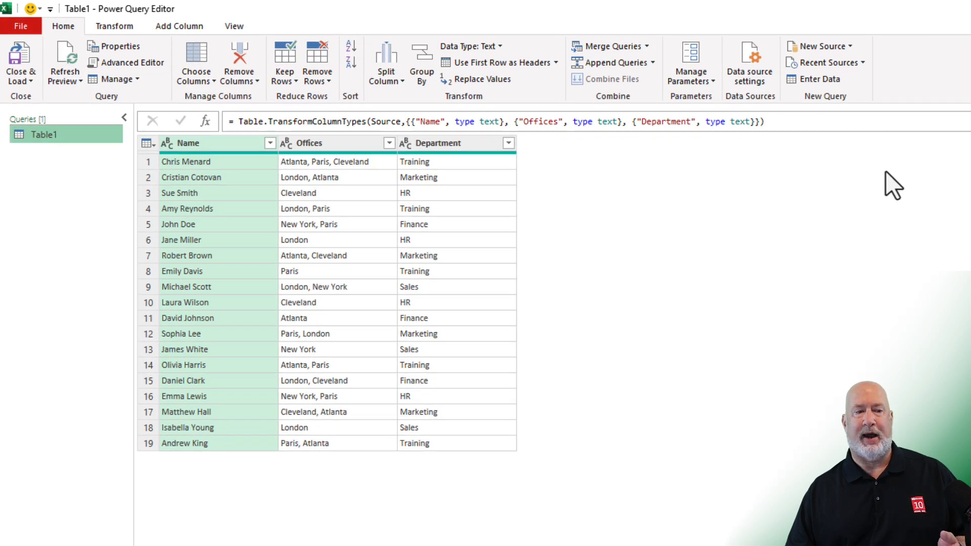
Split the Offices column by comma at each occurrence of the delimiter into rows
click(349, 145)
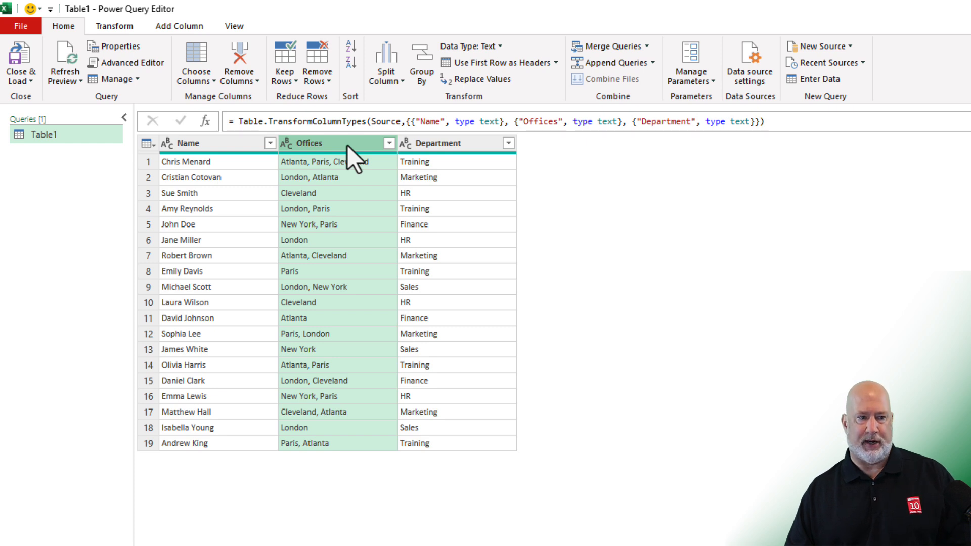
click(399, 82)
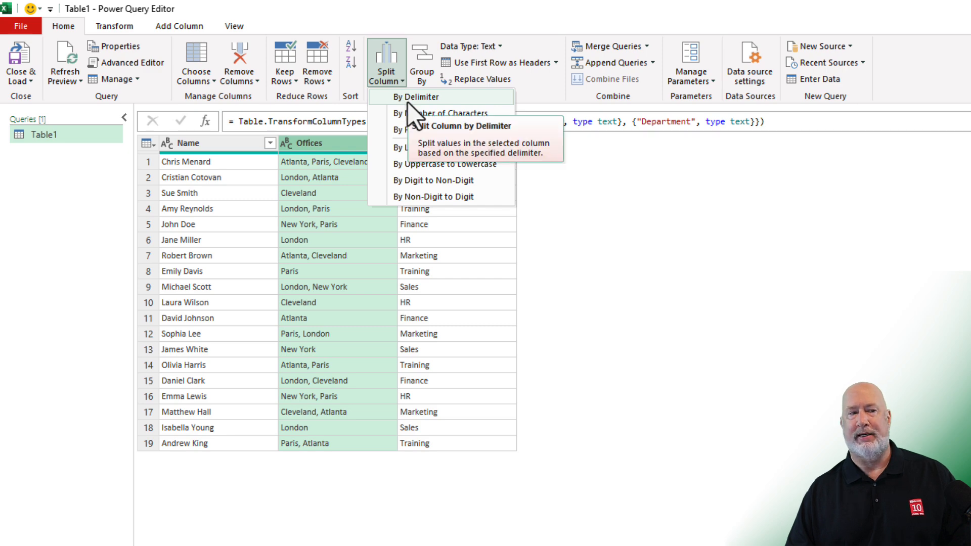
click(407, 102)
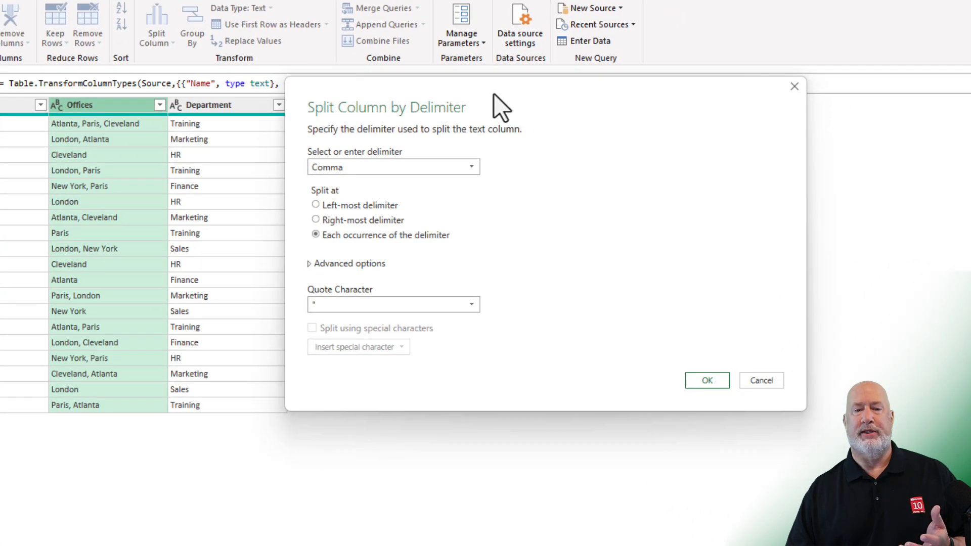
click(470, 168)
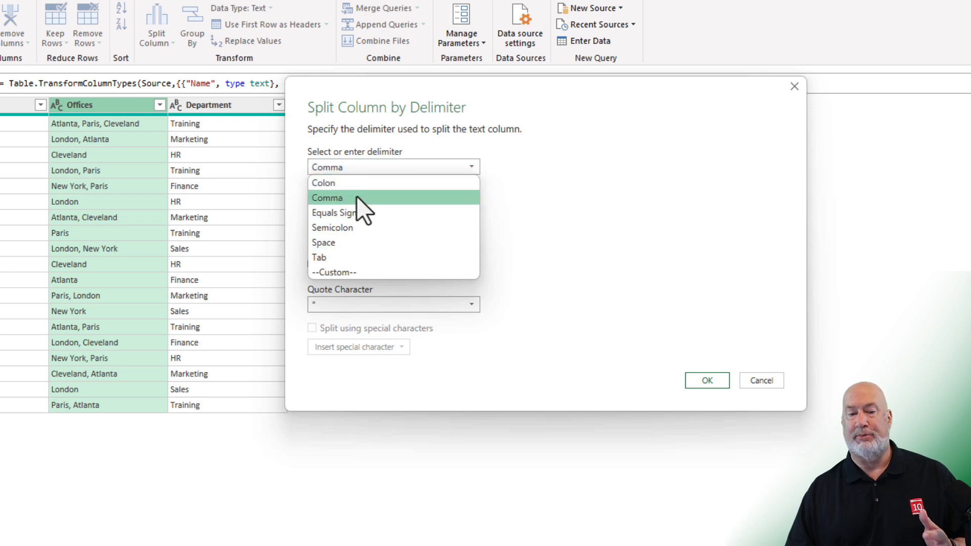
click(348, 278)
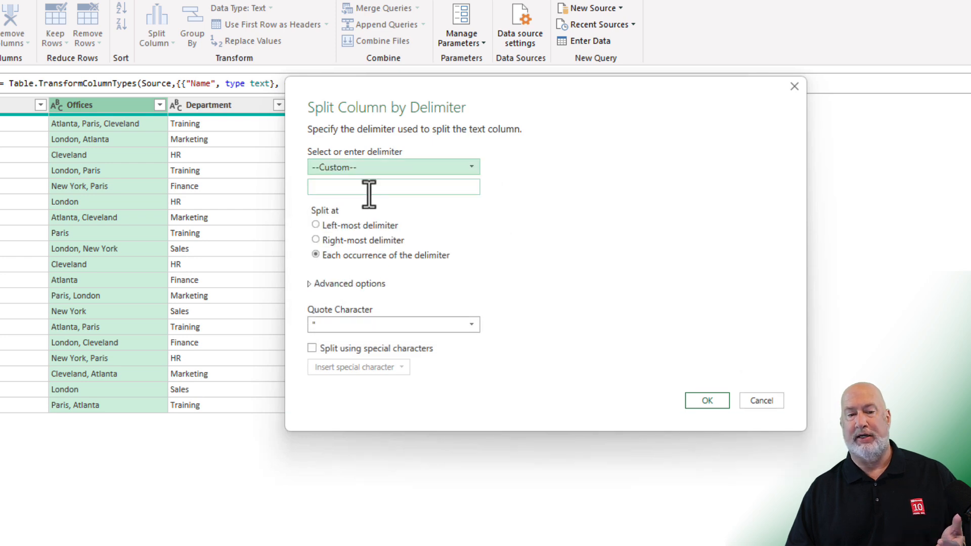
click(463, 171)
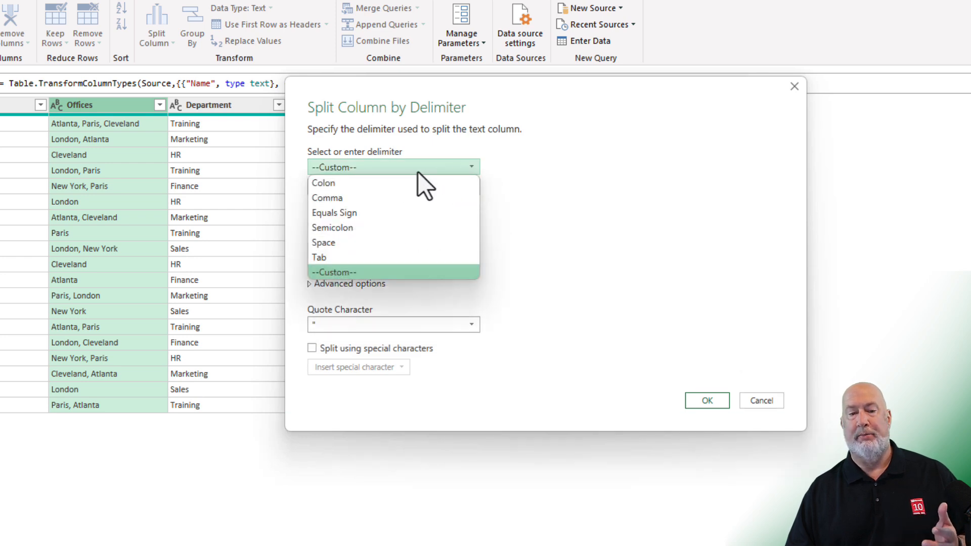
click(356, 200)
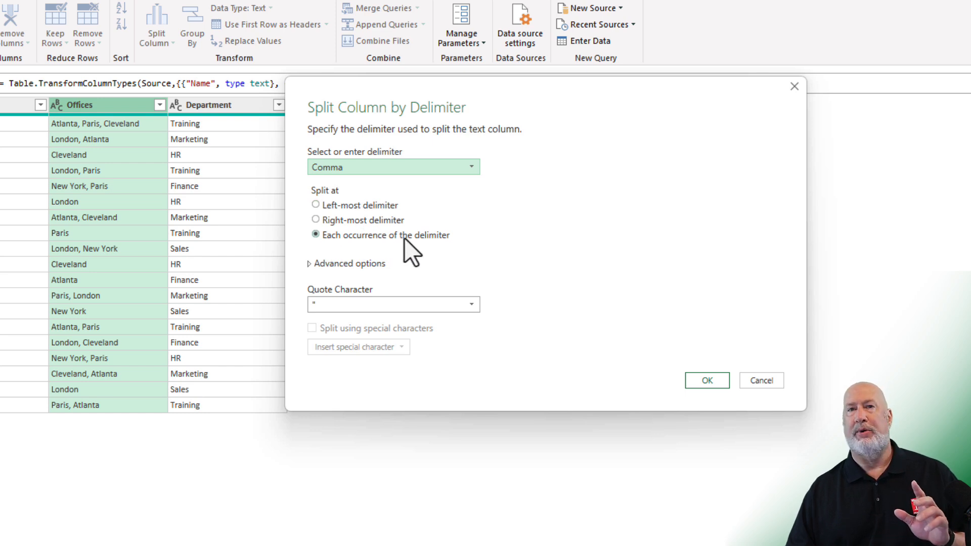
click(311, 269)
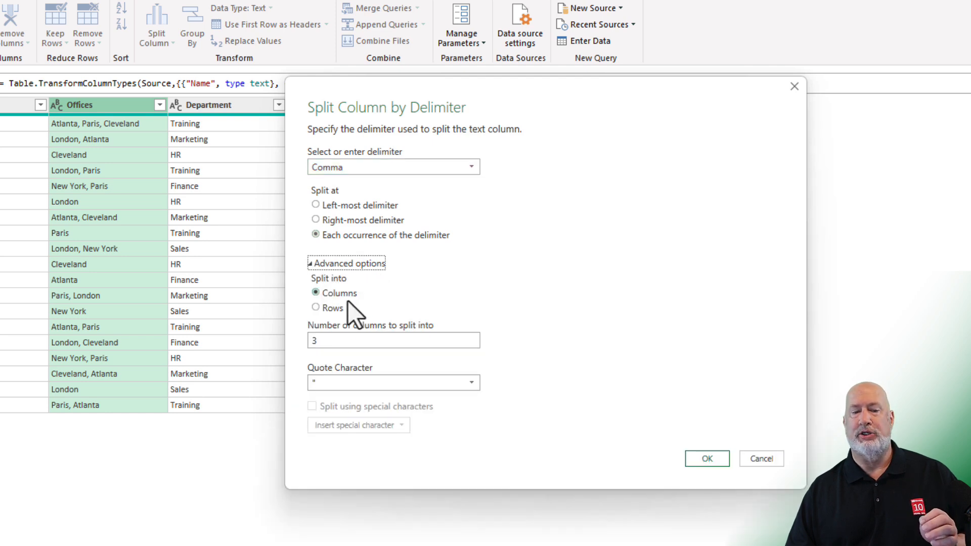
click(316, 309)
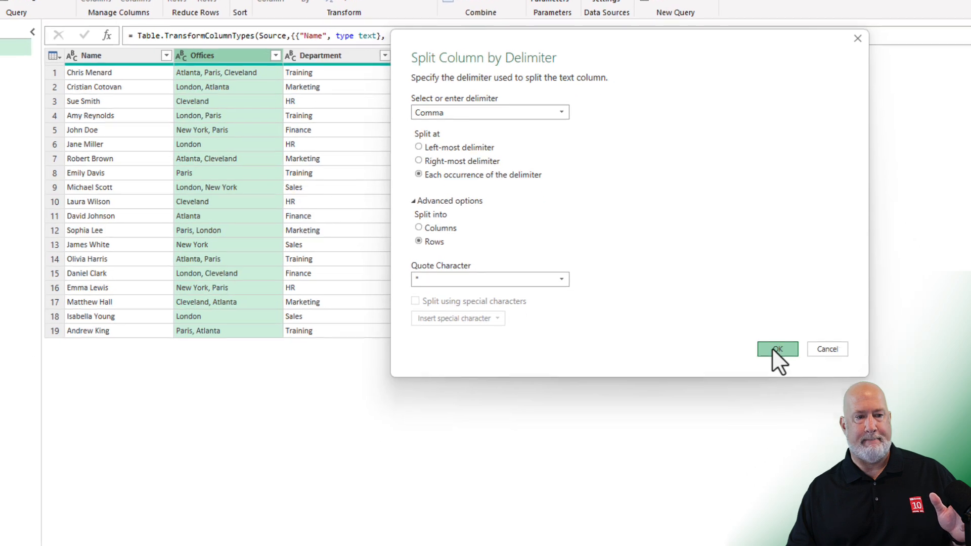
click(772, 347)
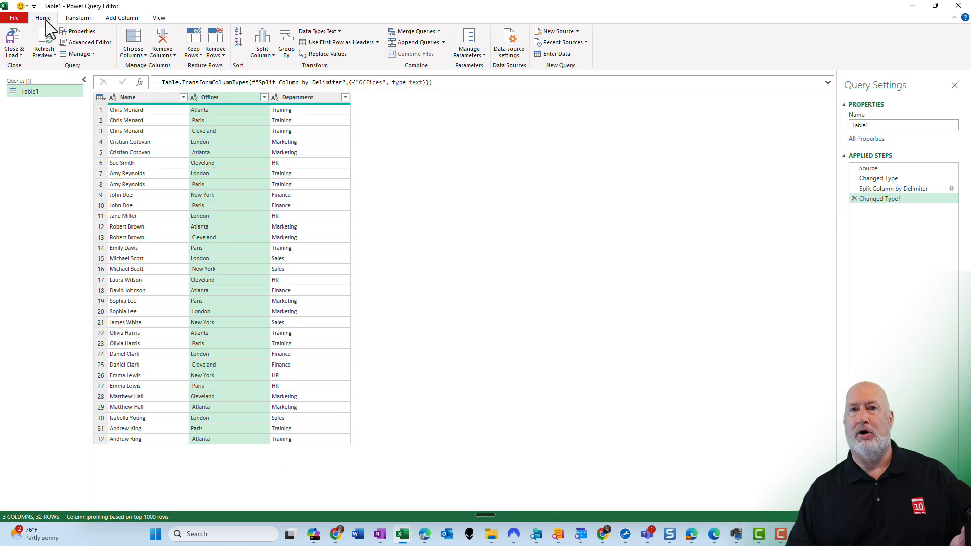
Close and load the query to the worksheet and widen the Offices and Department columns
click(16, 38)
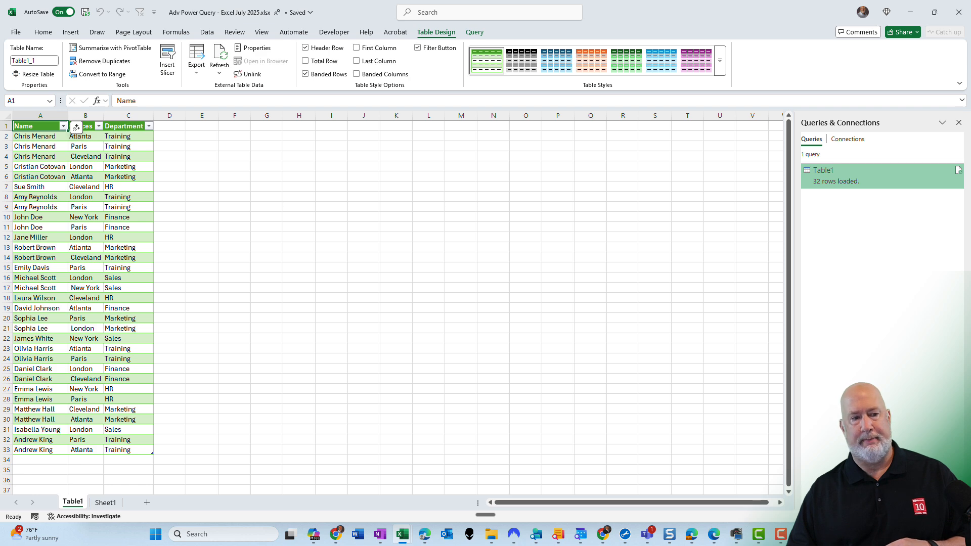
scroll(184, 217, up, 2)
click(158, 195)
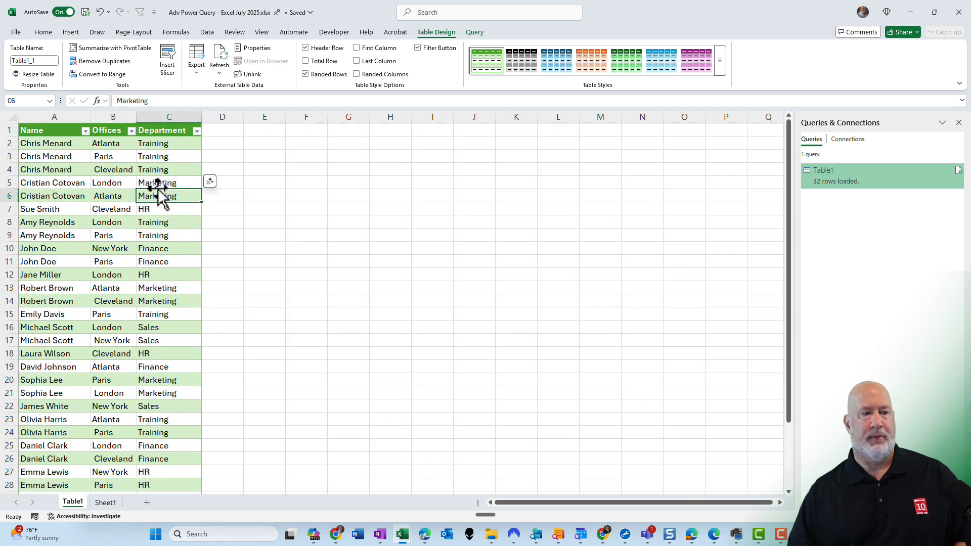
drag(135, 117, 154, 118)
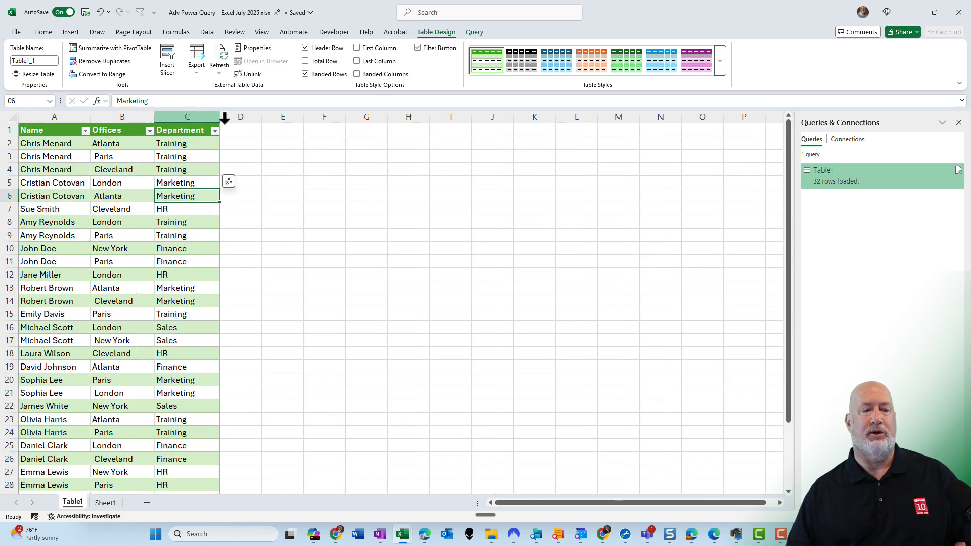
drag(221, 117, 243, 117)
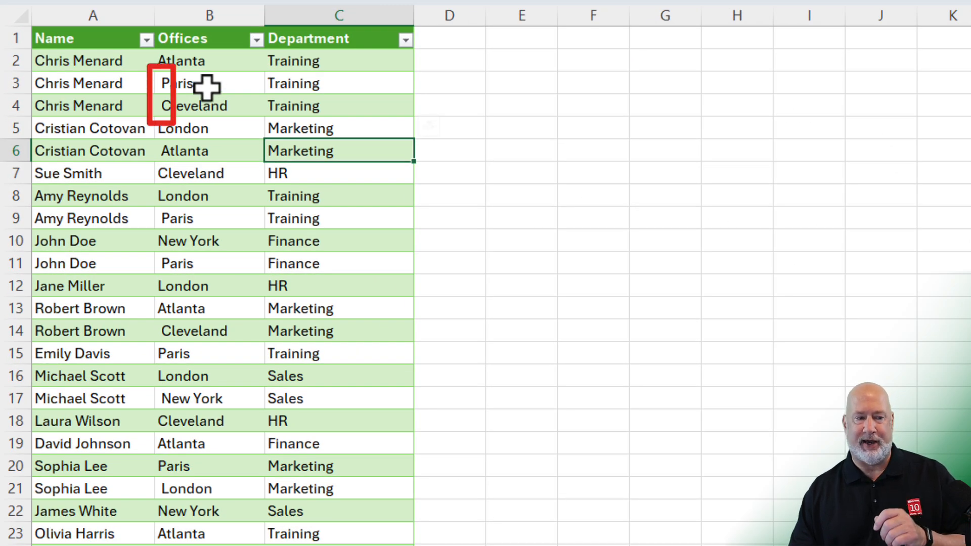
Reopen the query in Power Query and apply Trim to the Offices column to remove leading spaces
click(213, 153)
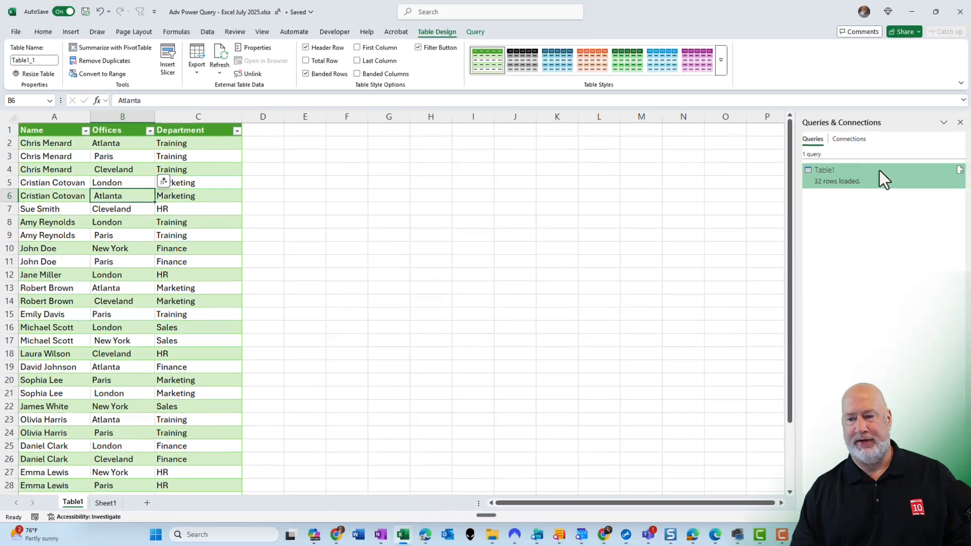
mouse_move(872, 174)
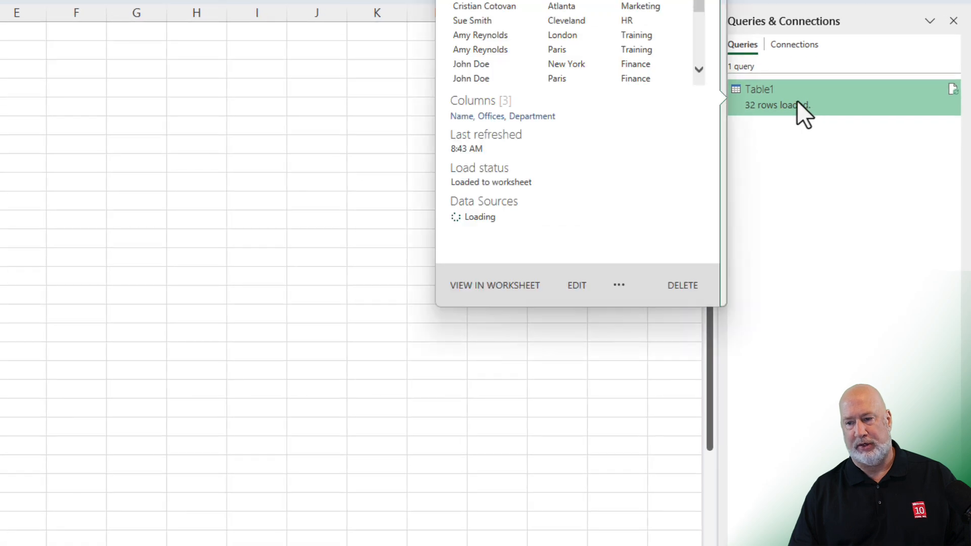
double_click(798, 102)
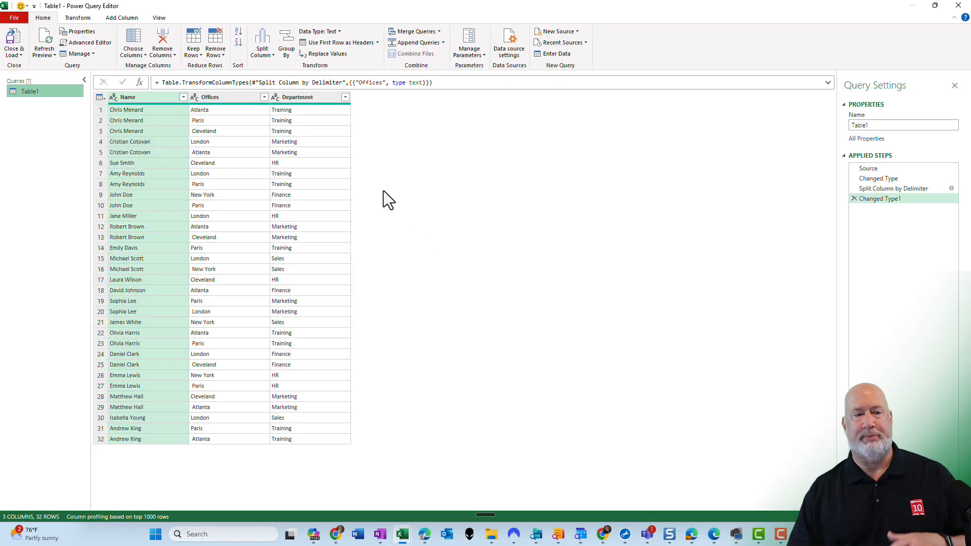
click(230, 98)
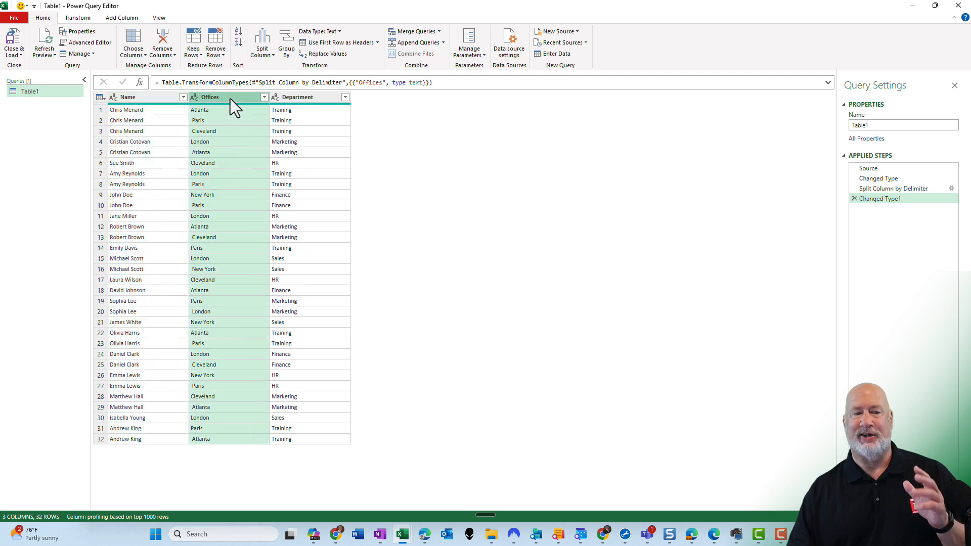
key(alt+t)
right_click(224, 100)
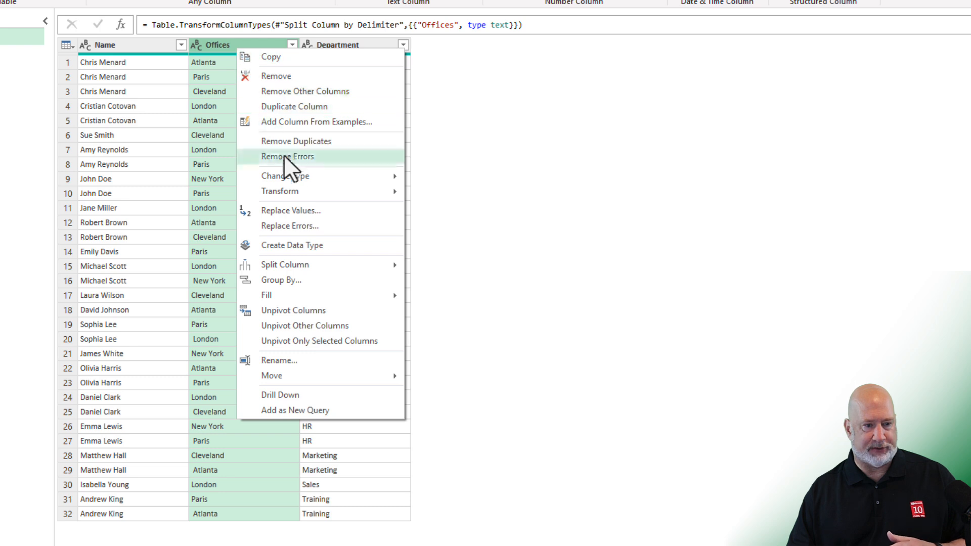
mouse_move(300, 191)
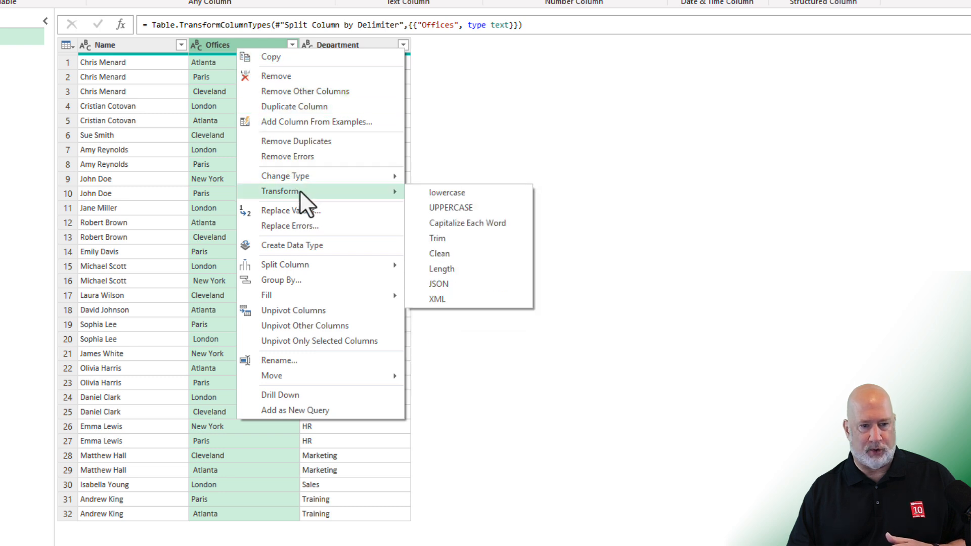
click(448, 239)
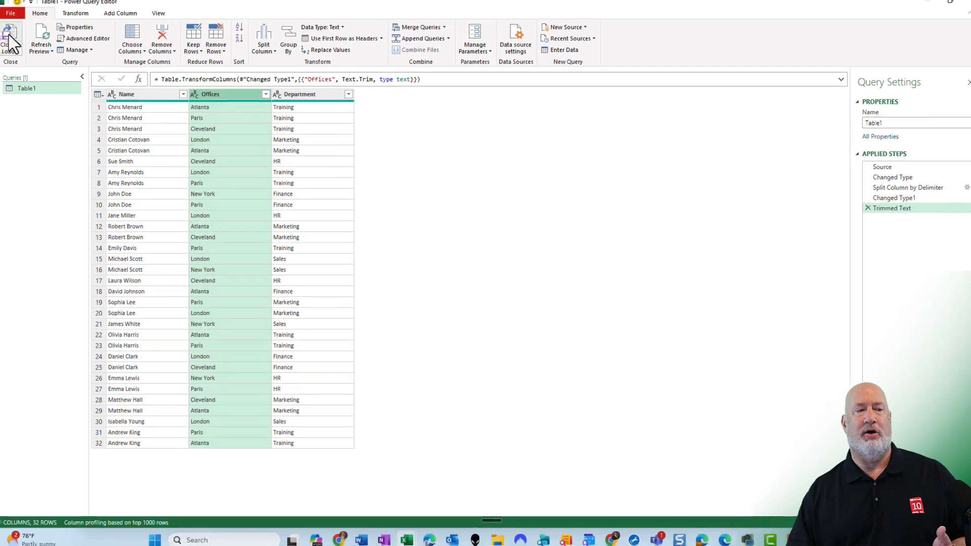
Close and load the trimmed query back to the worksheet and widen the Offices column
click(10, 41)
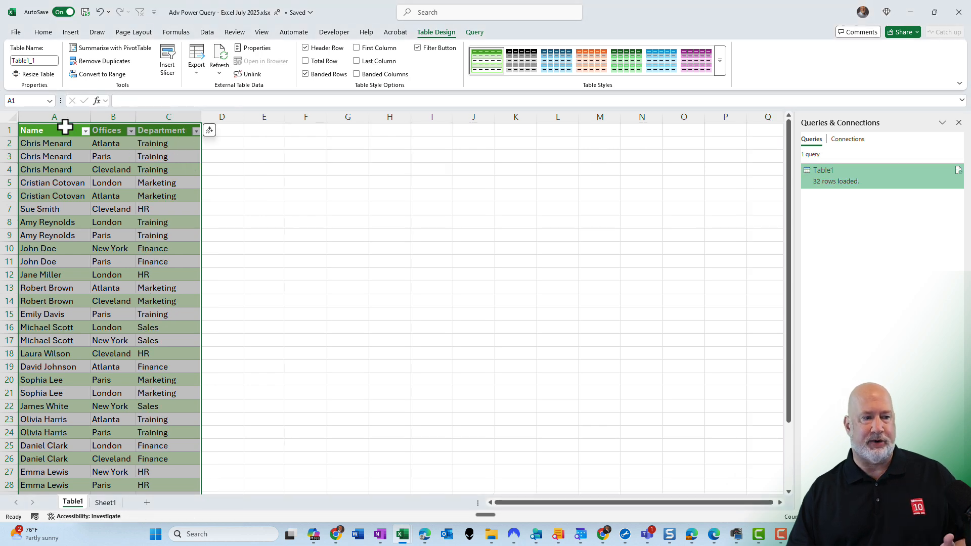
drag(136, 118, 171, 118)
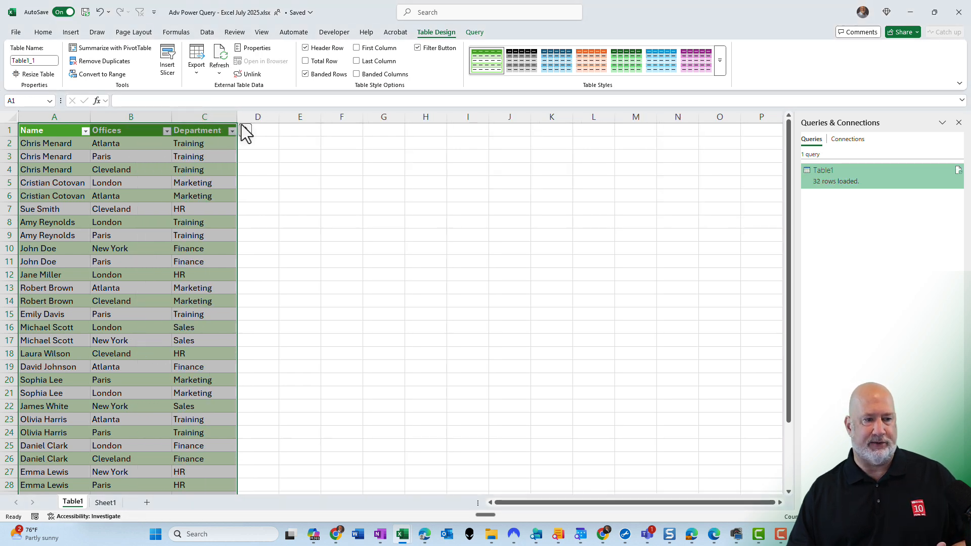
click(179, 158)
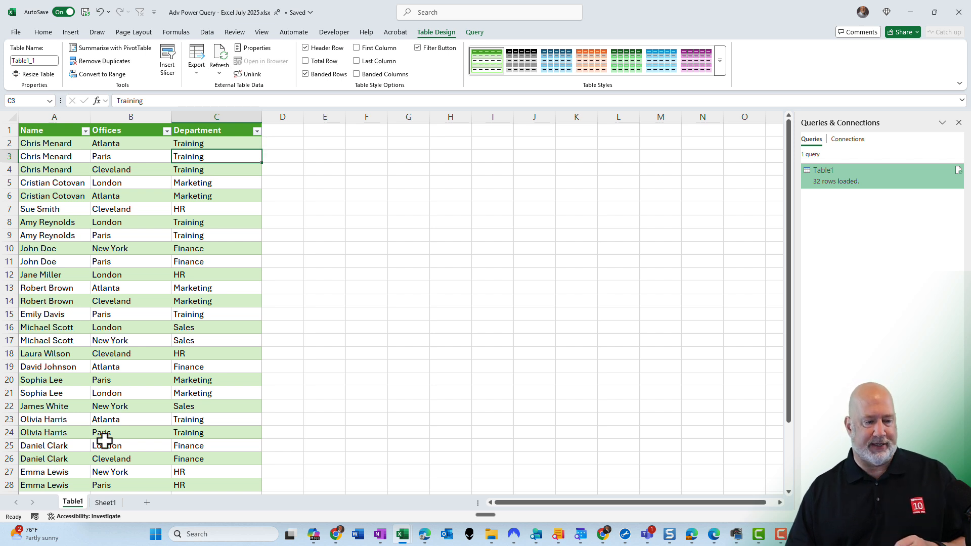
Go to the source table on Sheet1 and enter a new employee's name in the first empty row
click(106, 503)
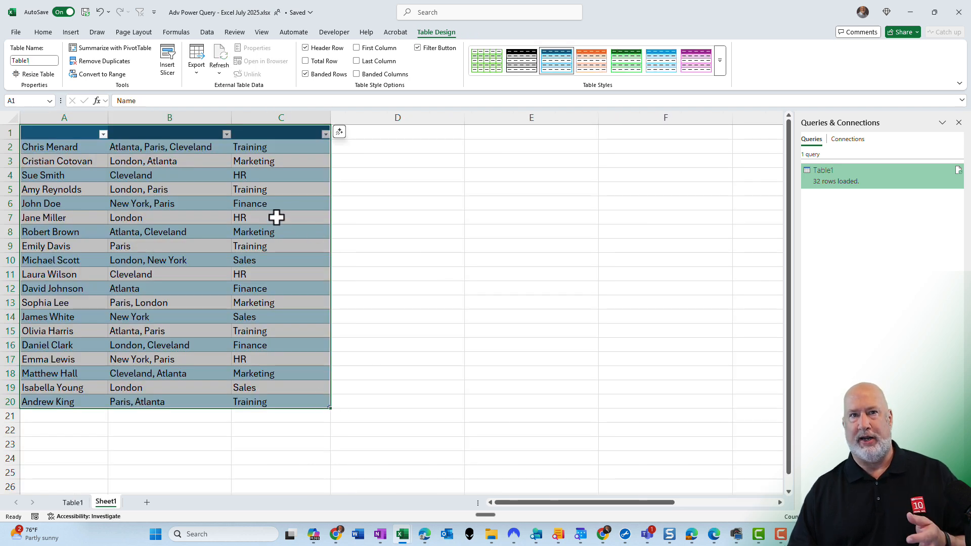
click(85, 418)
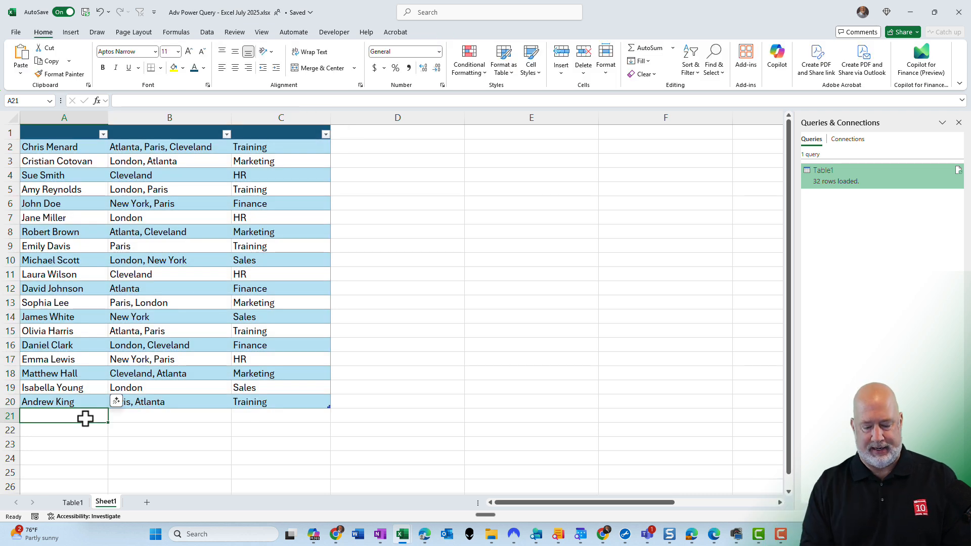
text(Mak)
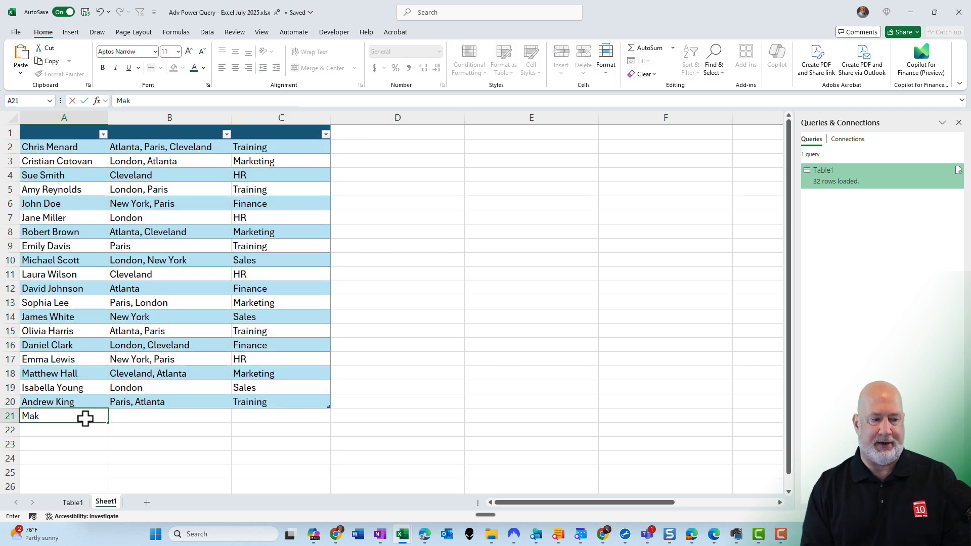
text(r)
key(BackSpace)
text(rk Jones)
key(Tab)
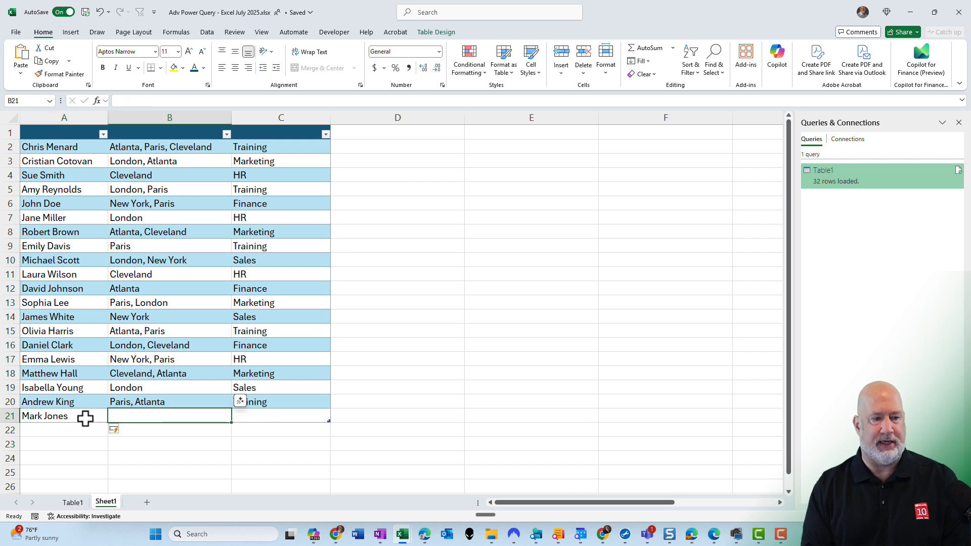
Enter the new employee's offices as "Cleveland, Las Vegas" and department as Marketing
text(Cleveland, )
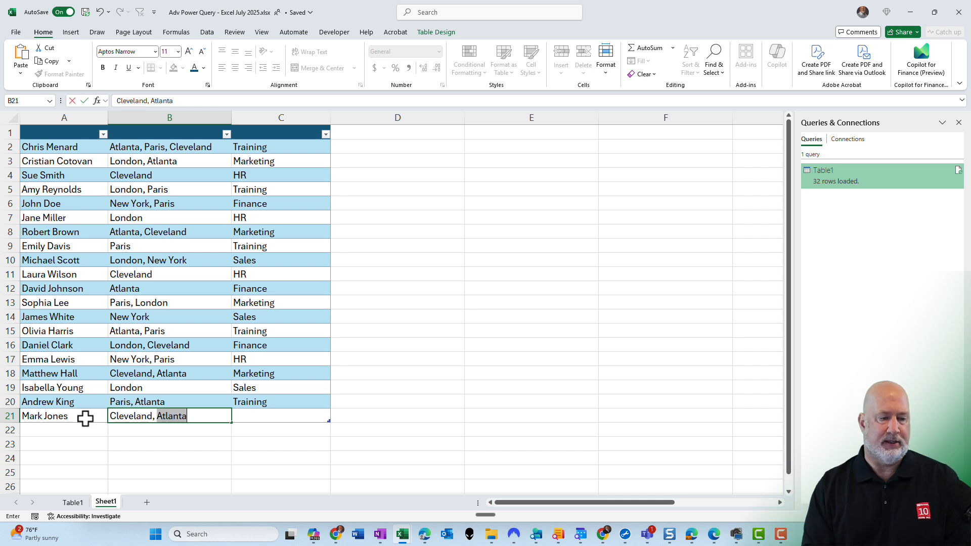
text(Las Vegas)
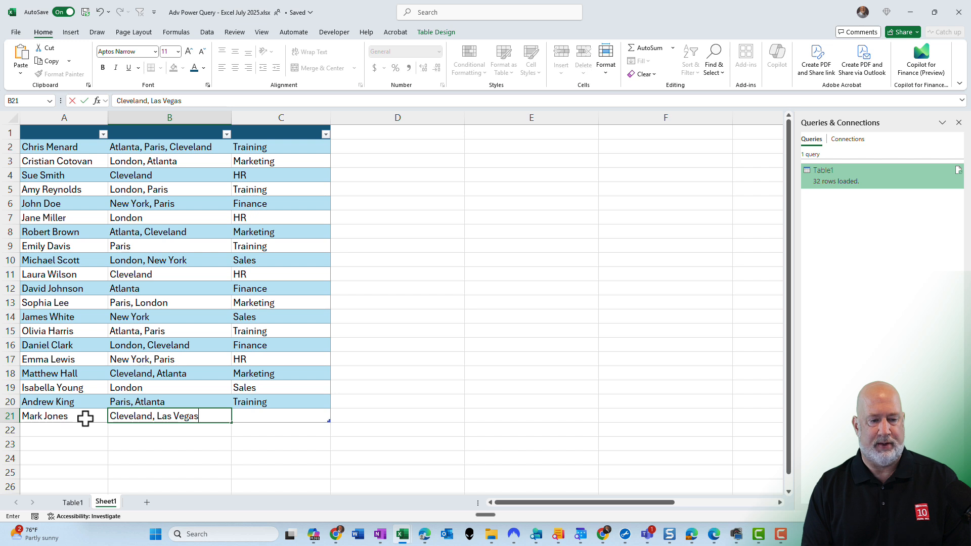
key(Tab)
text(M)
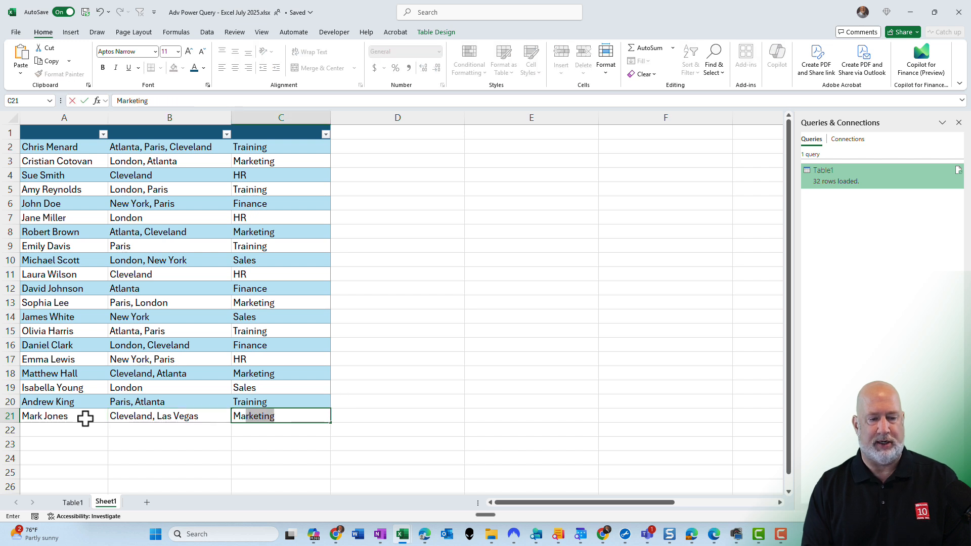
key(Return)
click(140, 287)
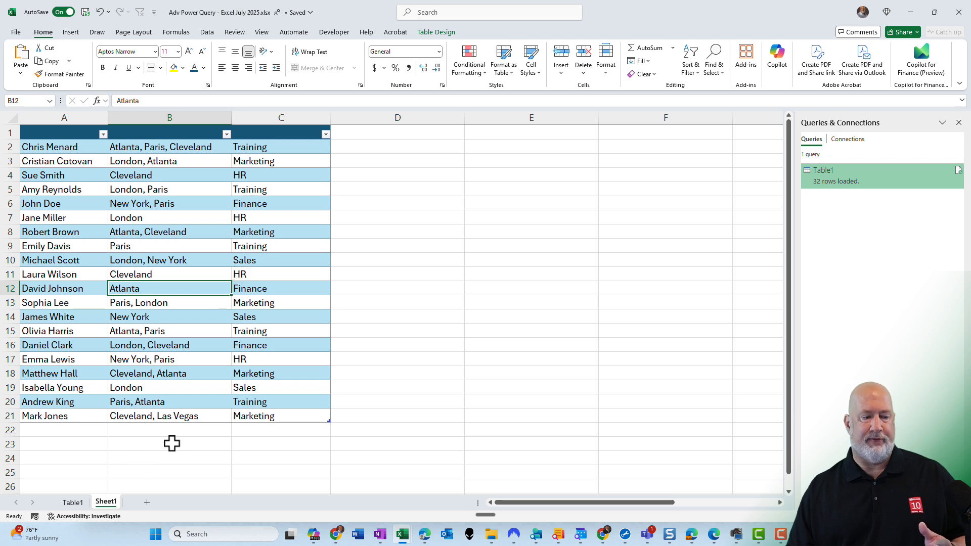
Switch to the Table1 query sheet and refresh the query results
click(76, 503)
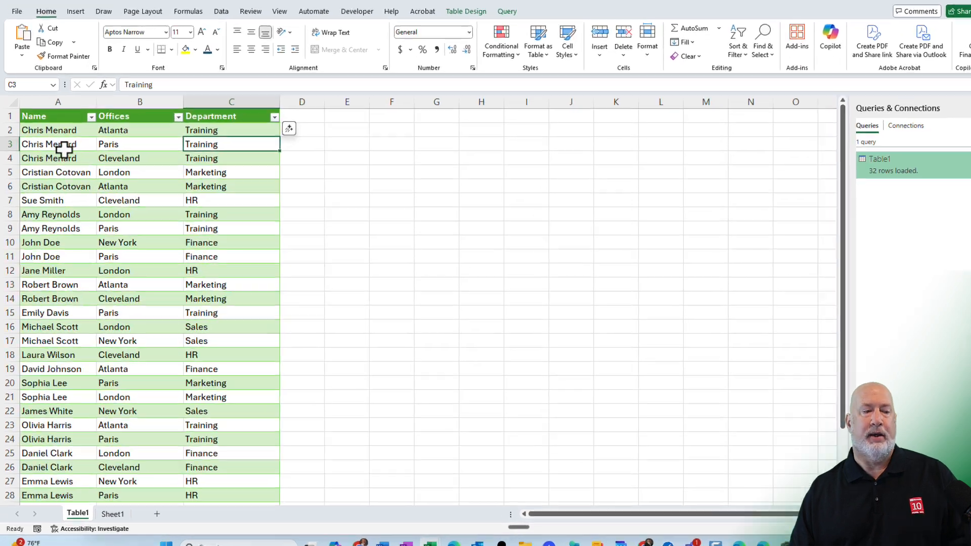
right_click(65, 155)
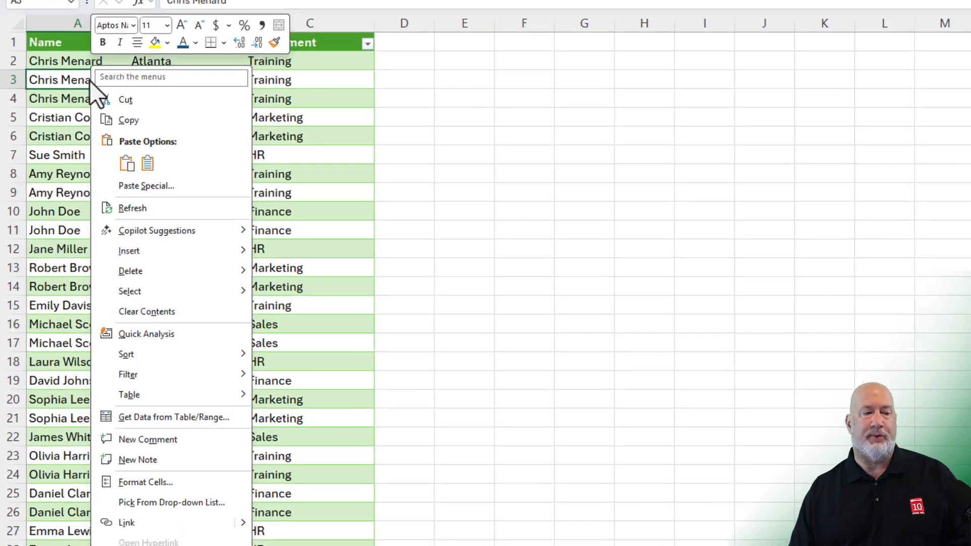
click(156, 205)
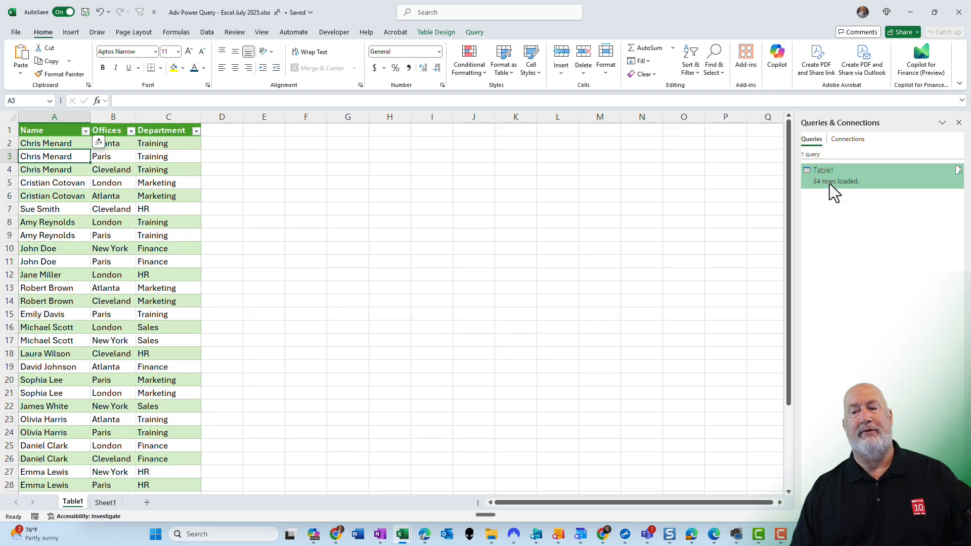
Widen the Offices column of the refreshed query table
mouse_move(833, 178)
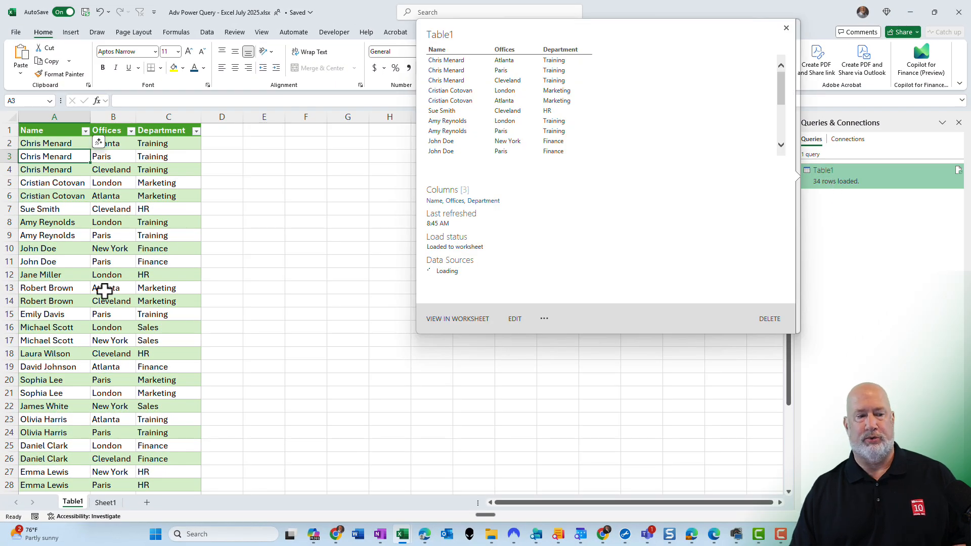
click(94, 250)
scroll(98, 263, down, 3)
scroll(98, 263, down, 1)
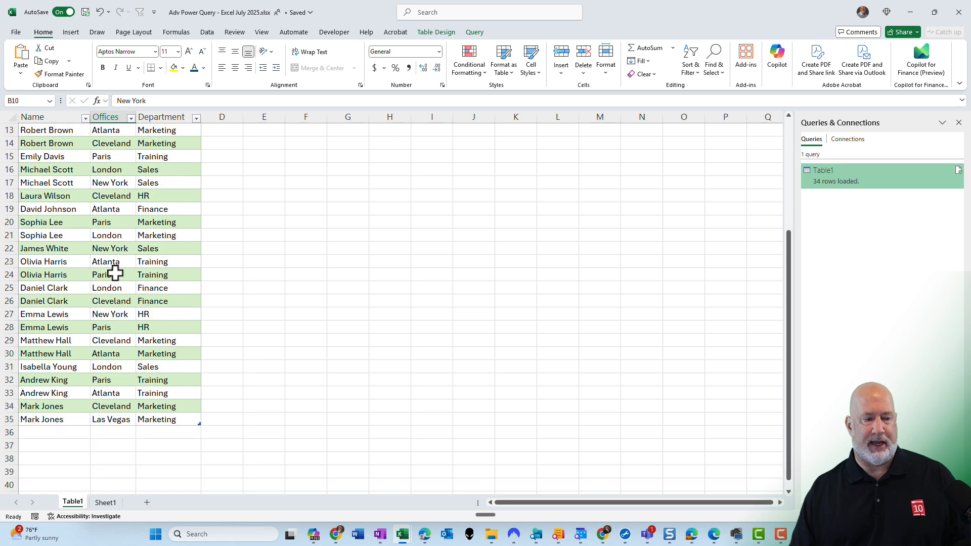
drag(138, 120, 183, 120)
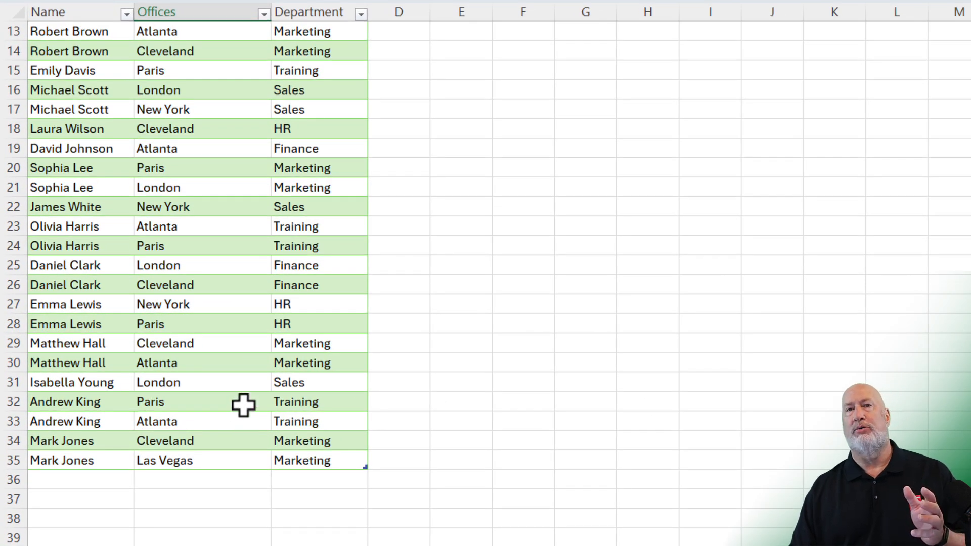